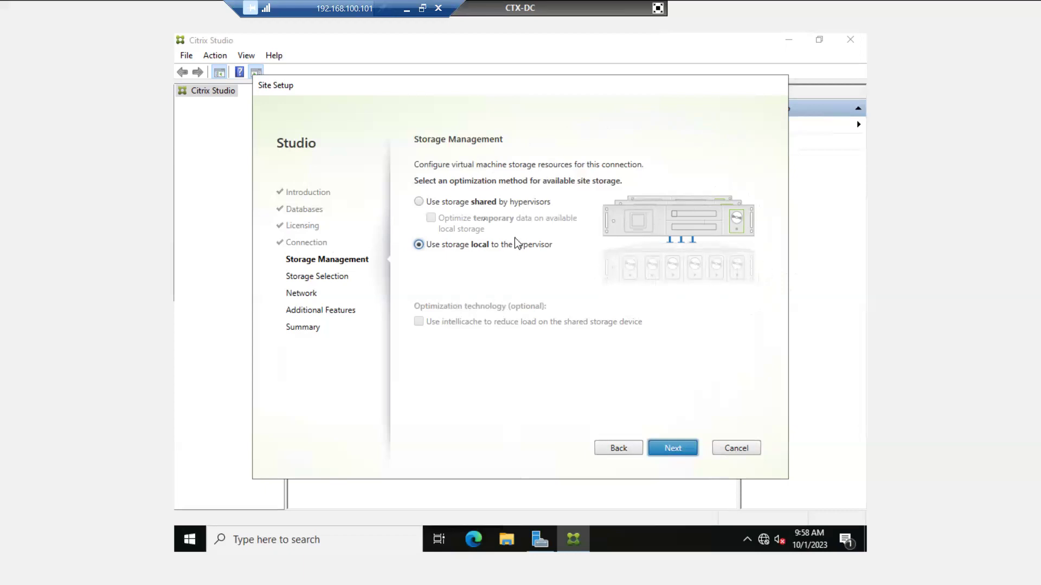
- Use storage local to the hypervisor, keeping Local storage on xenserver-01 for both OS and temporary data
click(452, 204)
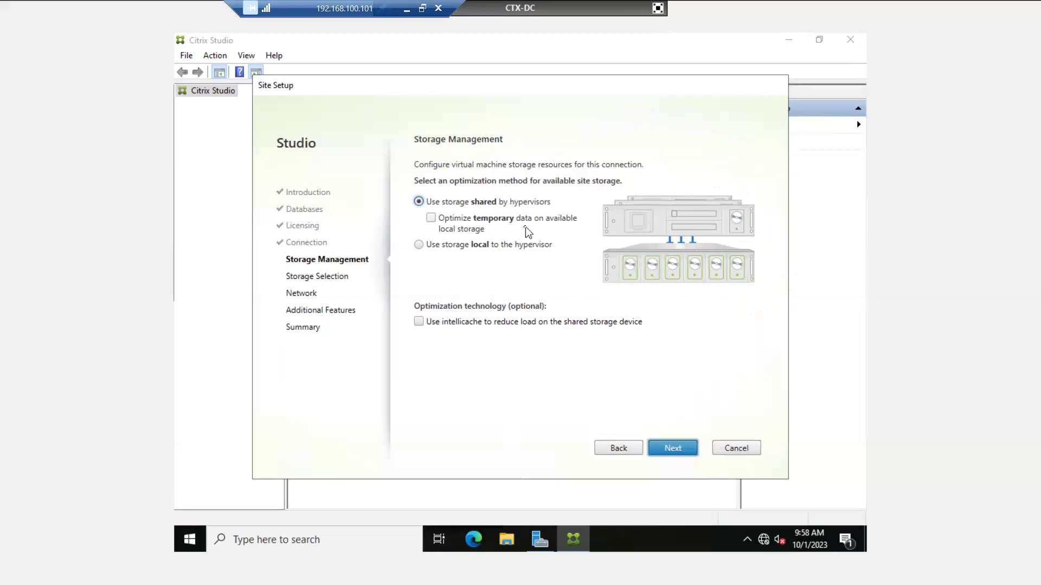
click(471, 248)
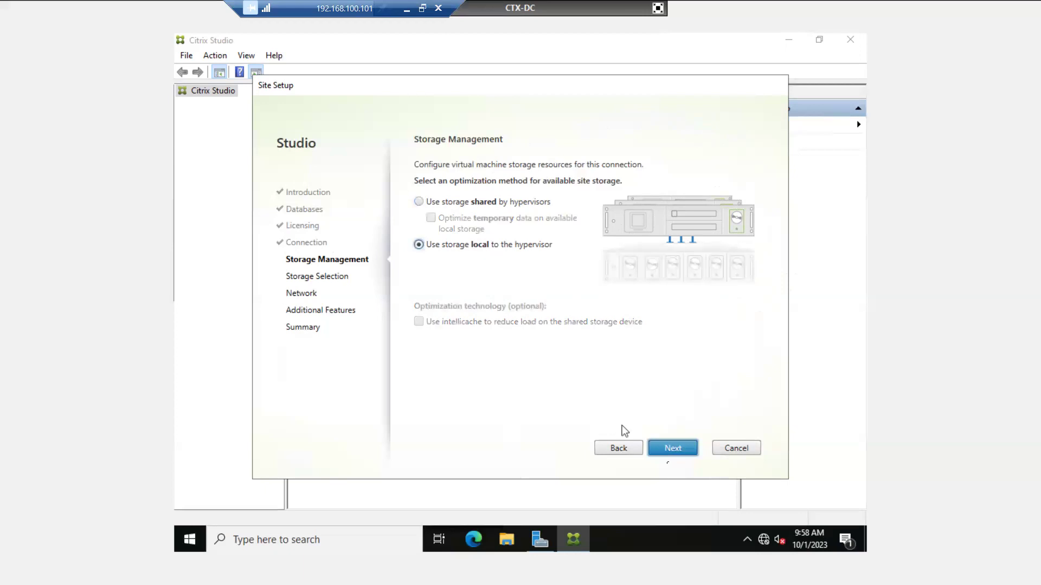
click(671, 454)
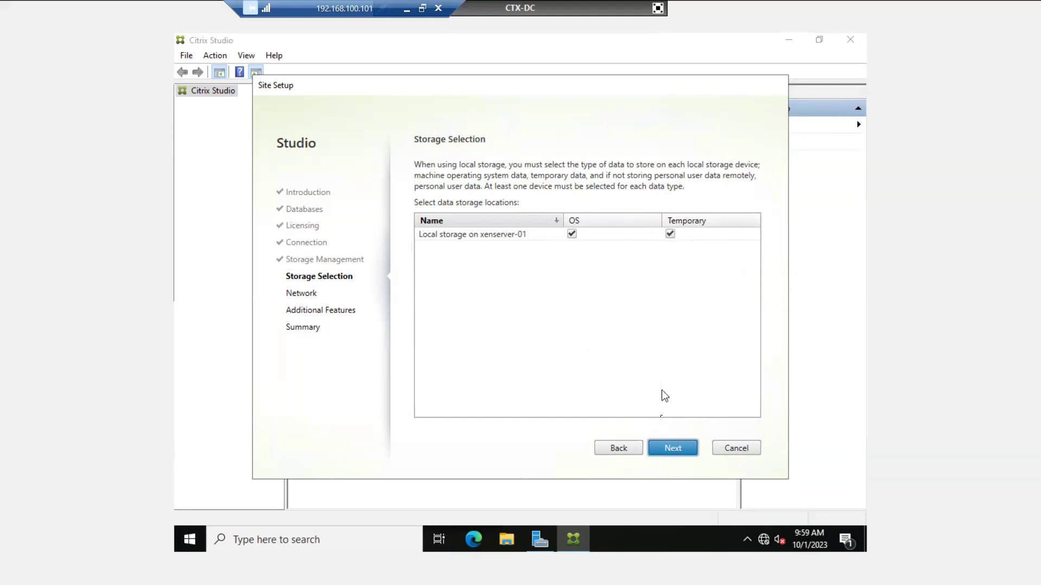
click(670, 448)
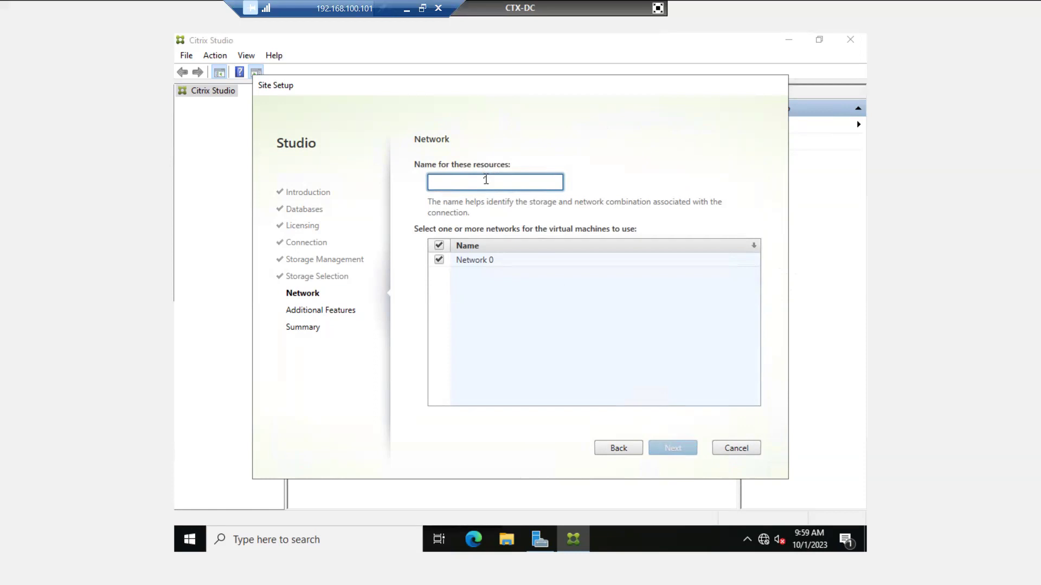
- Name the storage and network resources CTX-N-01, keeping Network 0 selected for the virtual machines
text(C)
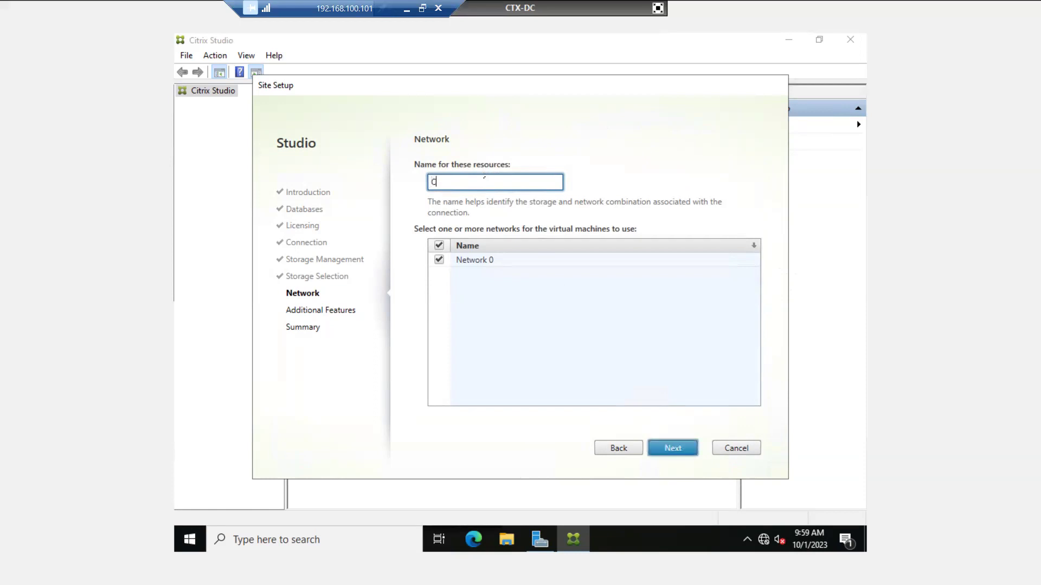
text(TX-N-01)
drag(486, 183, 425, 172)
click(672, 448)
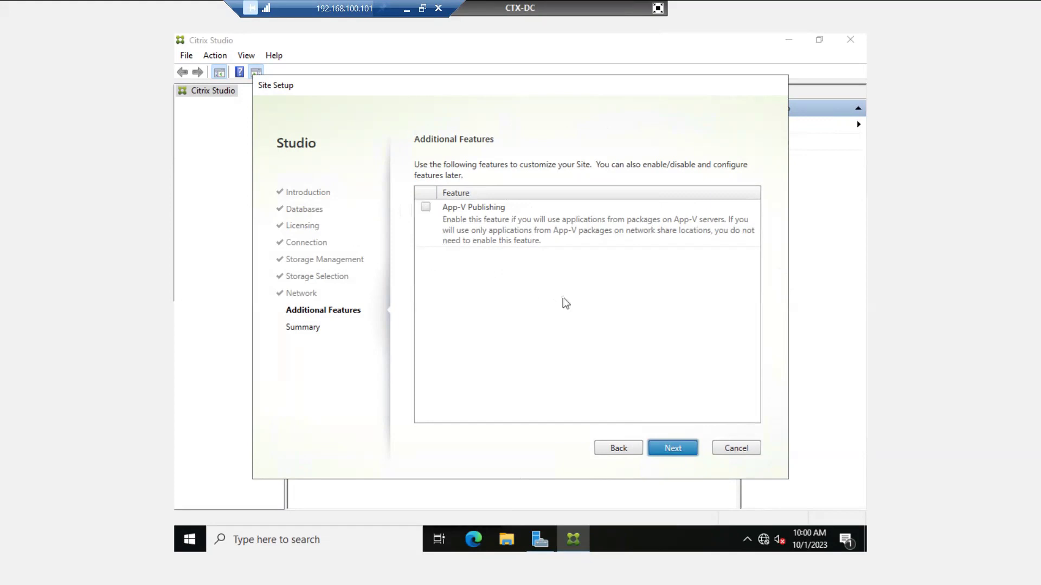
- Leave the App-V Publishing feature disabled and finish the site setup after reviewing the whole summary
click(673, 450)
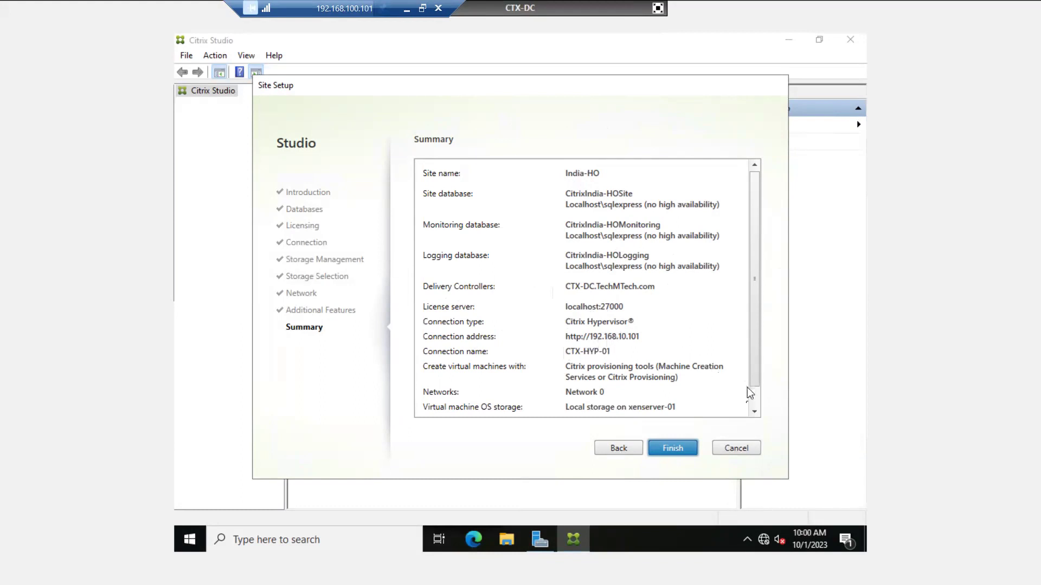
scroll(758, 413, down, 1)
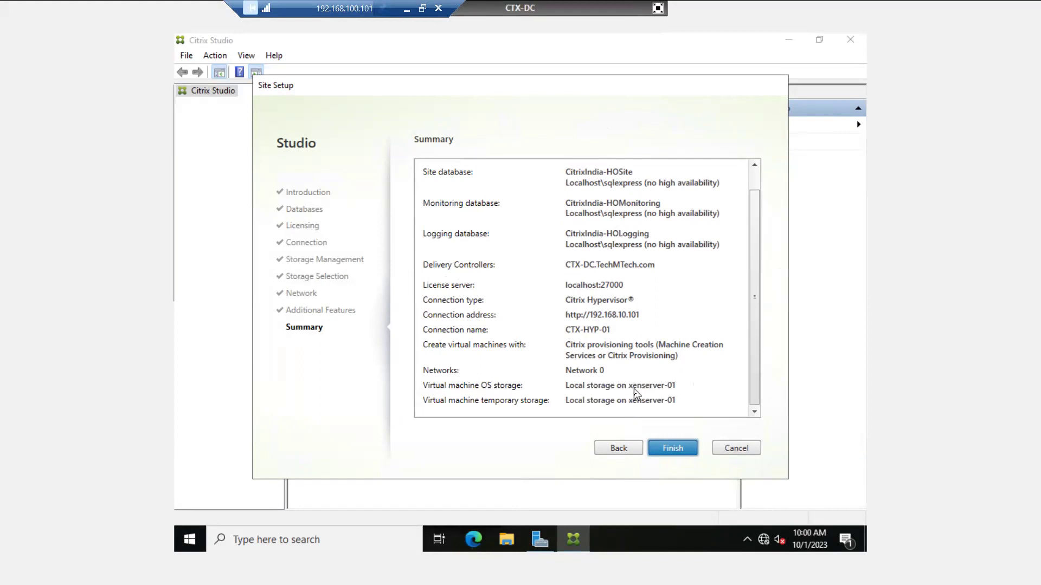
click(672, 451)
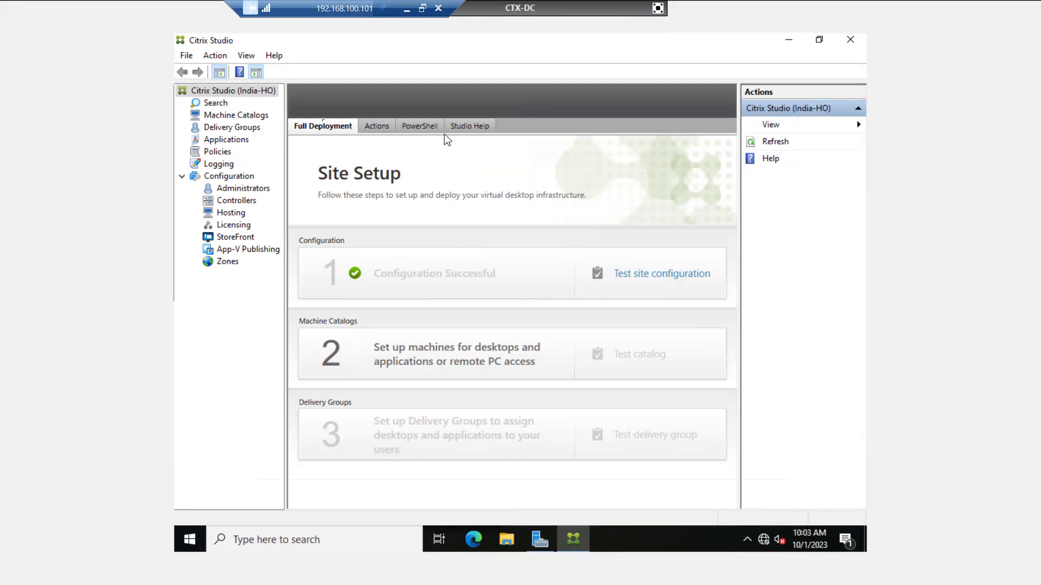
- Look through the site's Machine Catalogs, Delivery Groups, Applications and Policies sections
click(228, 116)
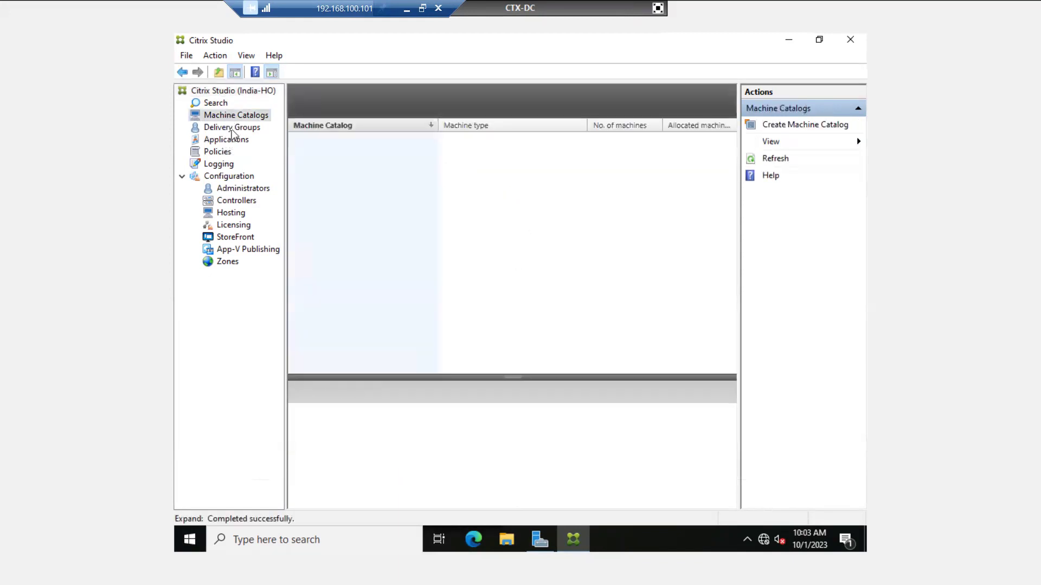
click(232, 128)
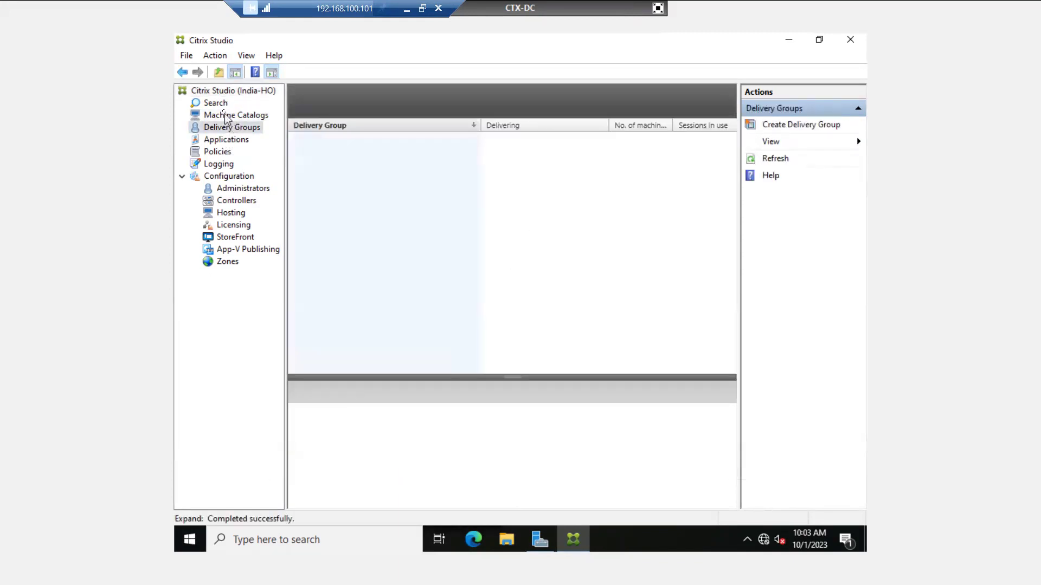
click(225, 116)
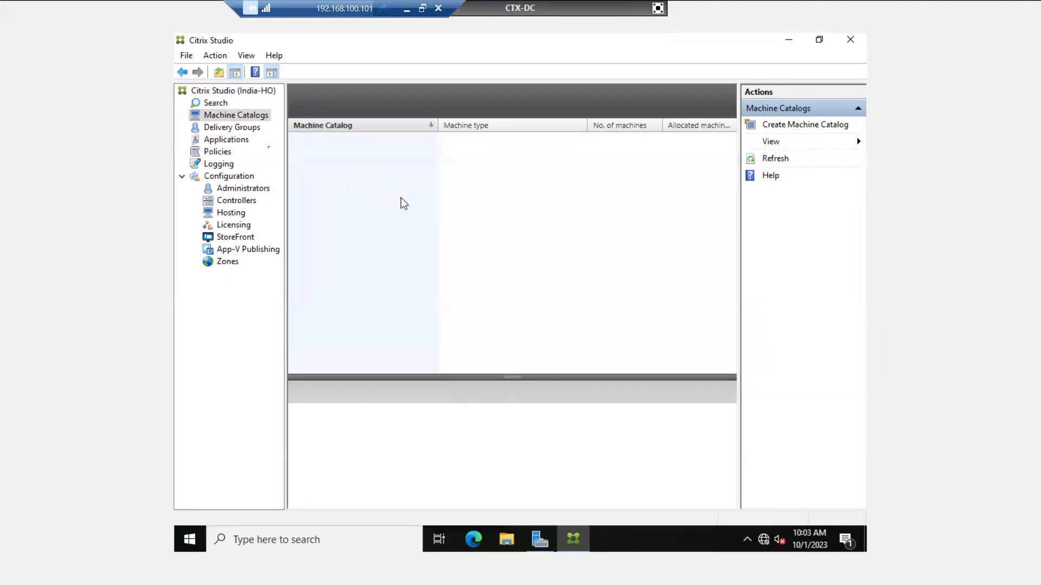
click(238, 134)
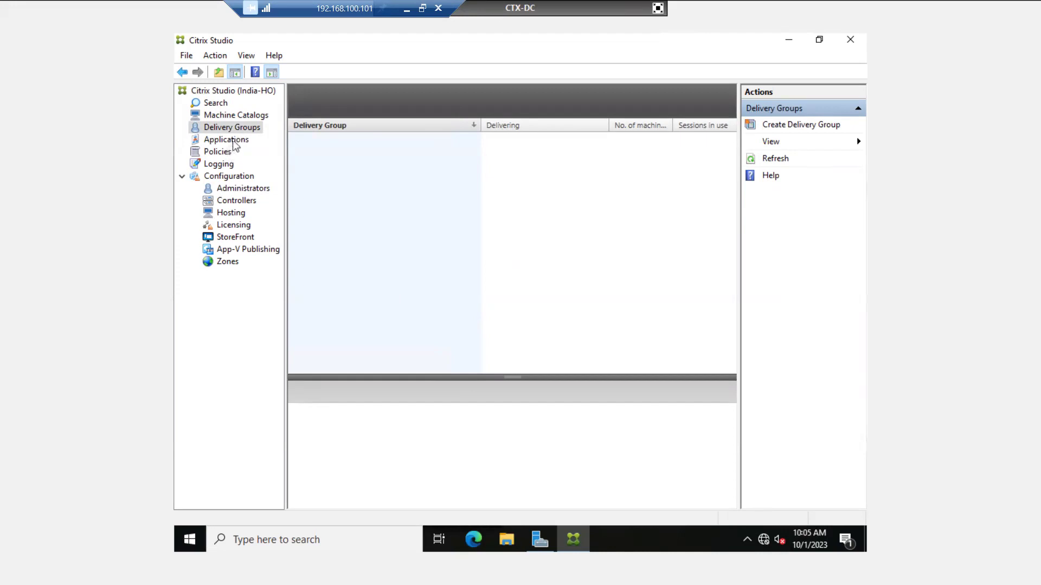
click(234, 143)
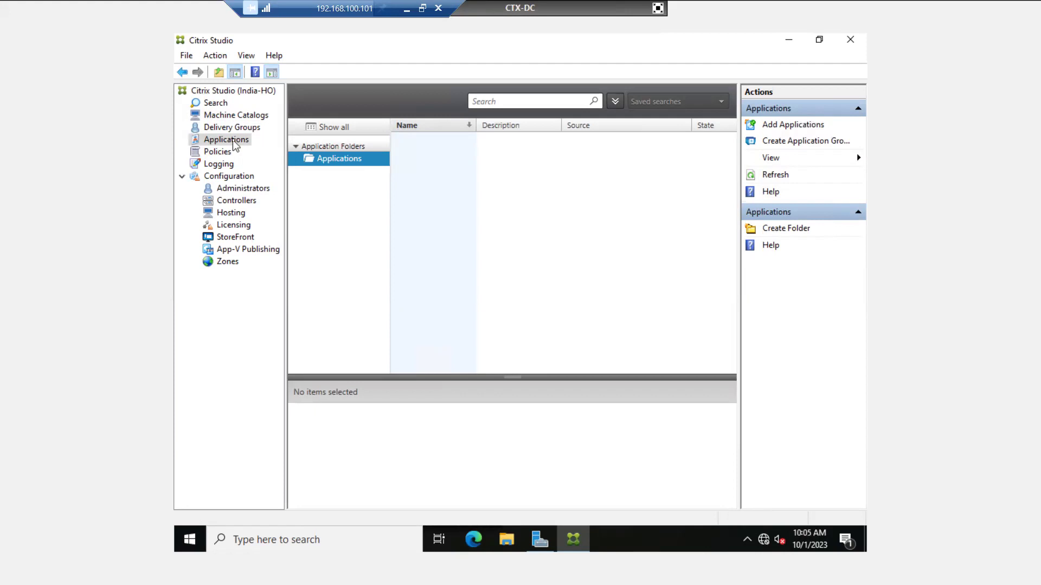
click(214, 152)
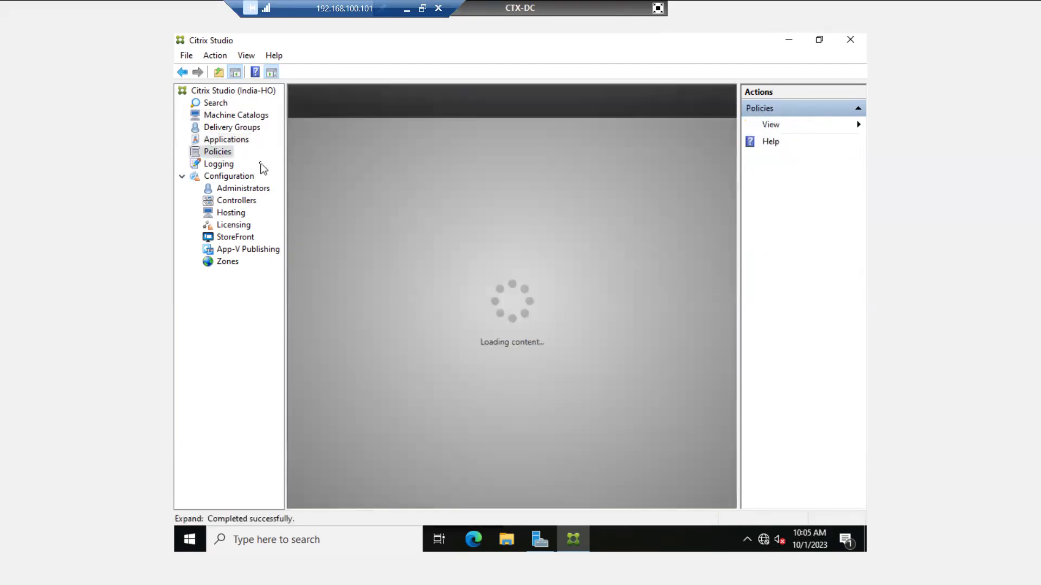
- Examine the configuration log, widening the Administrator column and viewing the details of the Full Desktop Deployment and Edit Zone entries
click(221, 165)
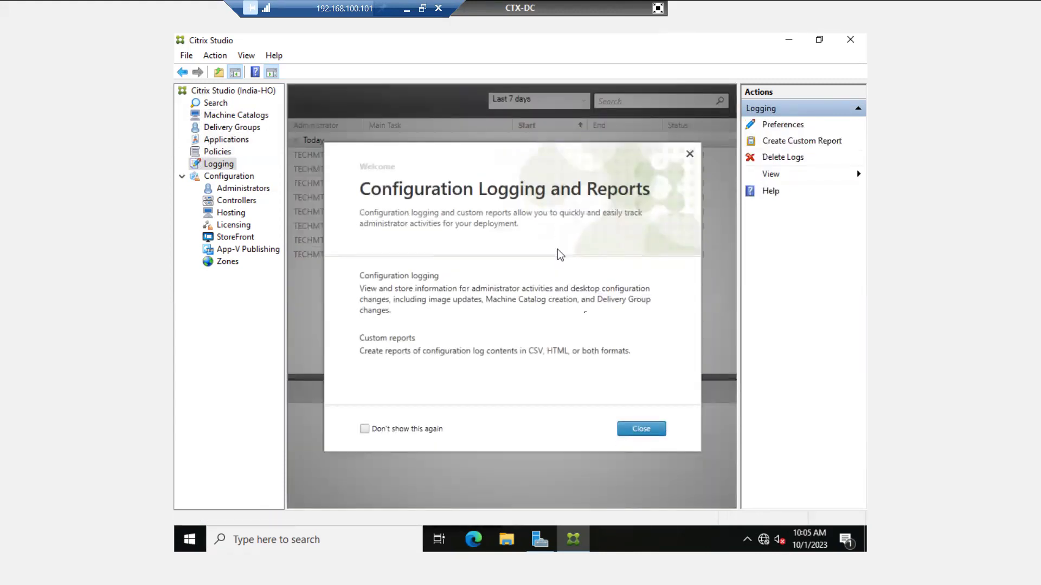
click(641, 430)
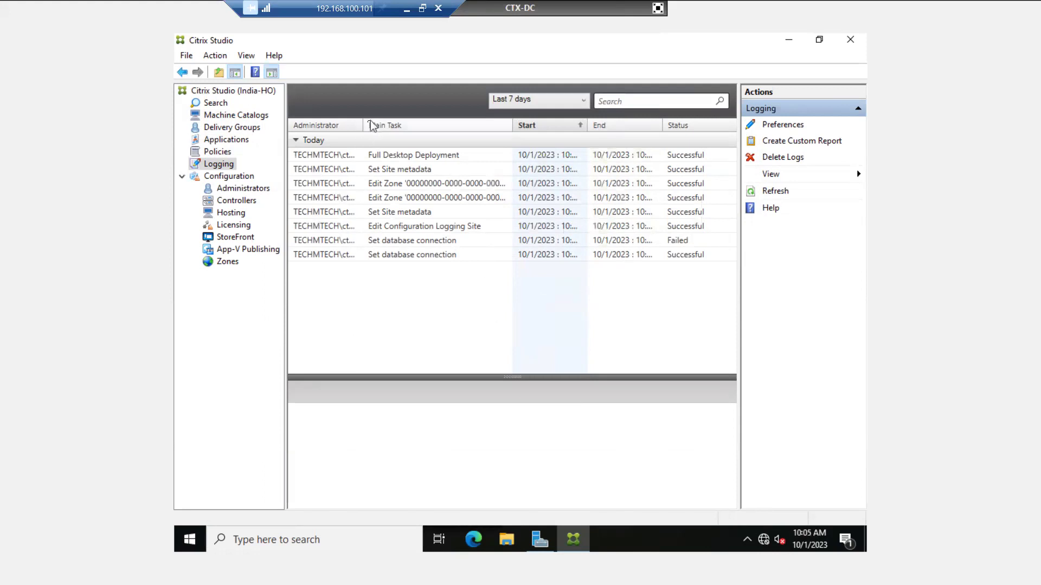
drag(362, 124, 454, 128)
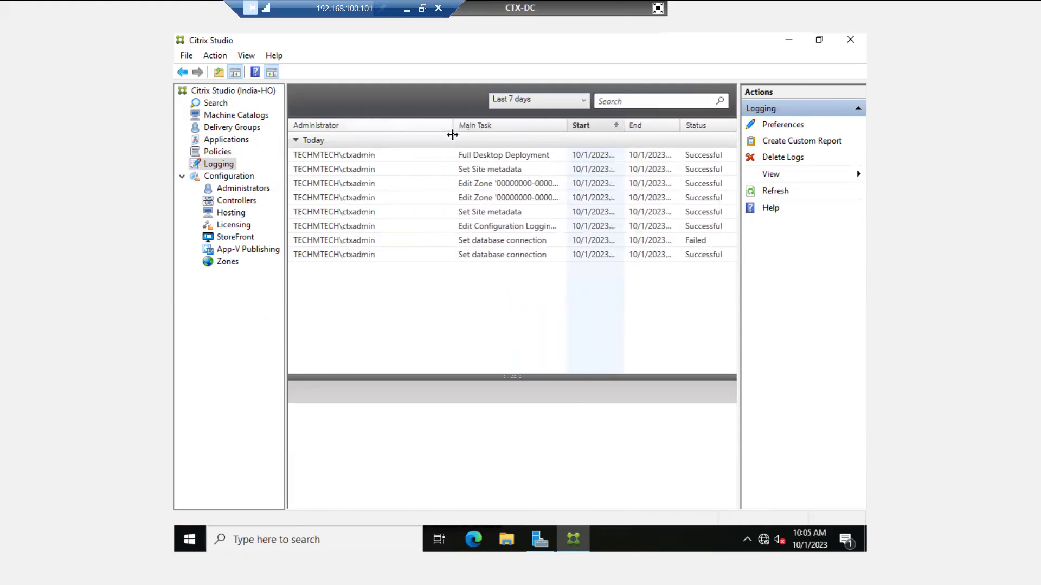
click(377, 158)
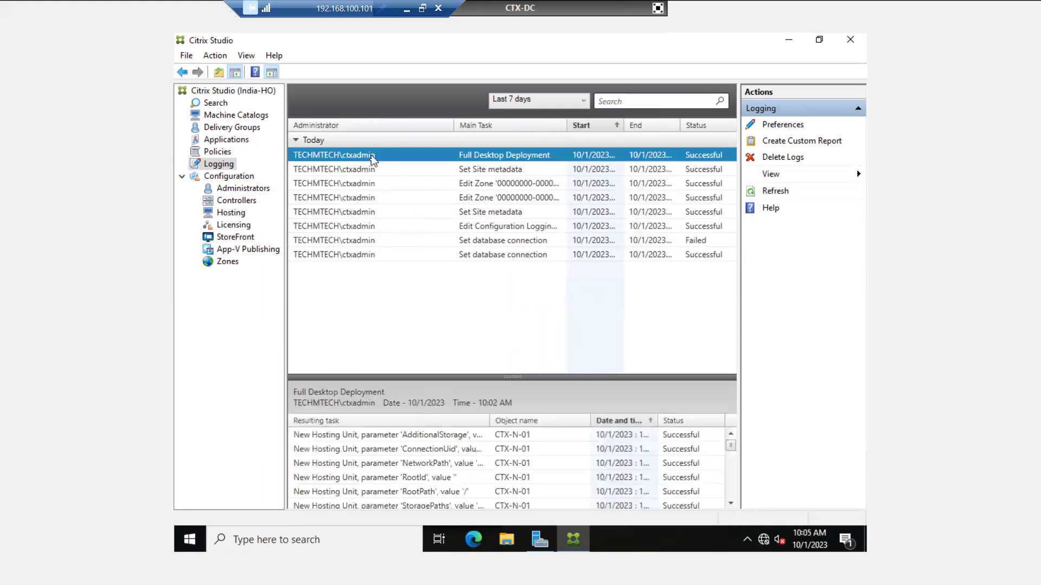
click(368, 173)
click(362, 197)
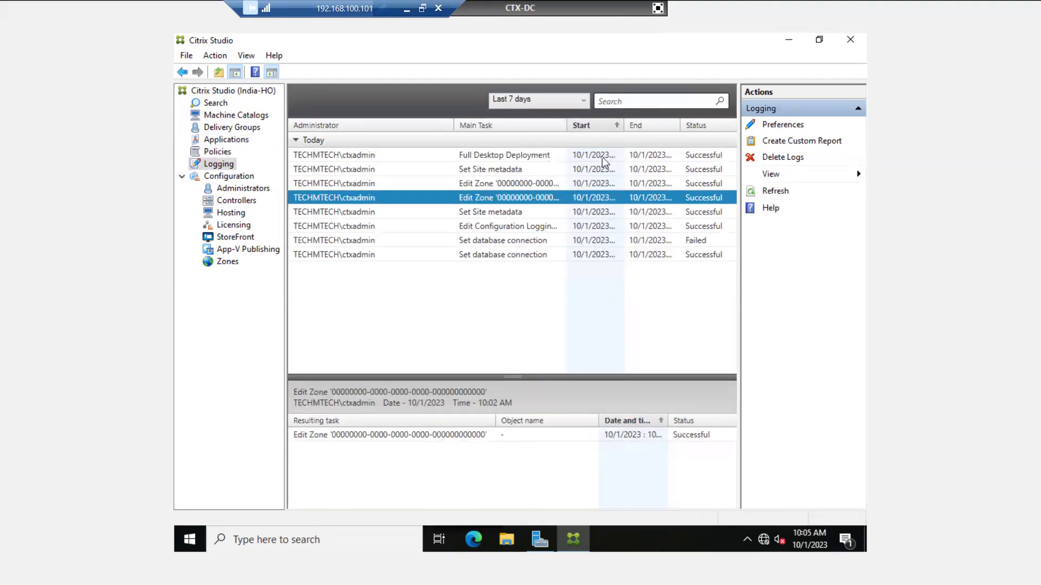
click(603, 158)
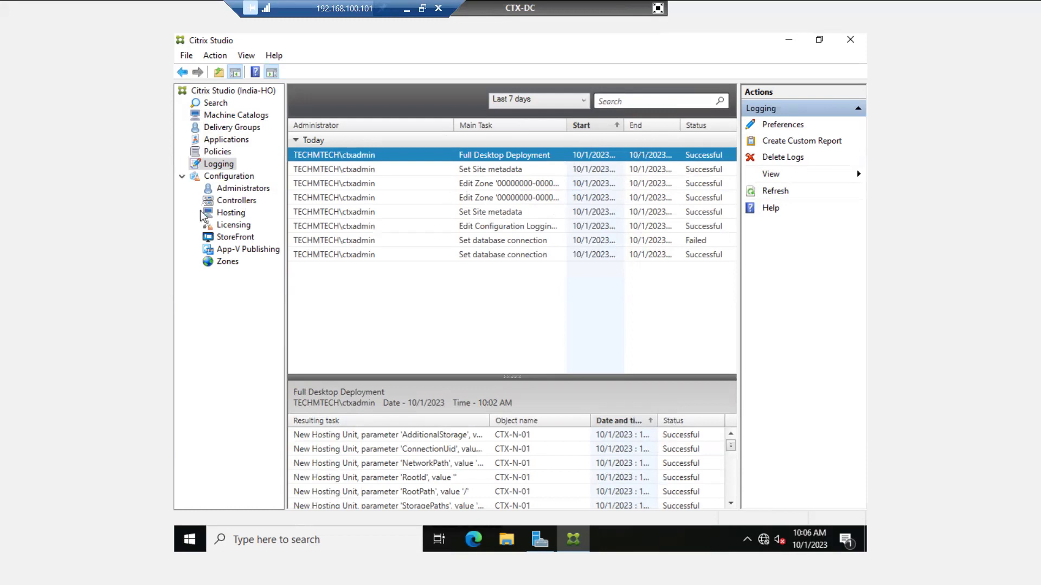
- View the site's administrators, dismissing the Delegated Administration introduction so it is not shown again
click(241, 179)
click(245, 189)
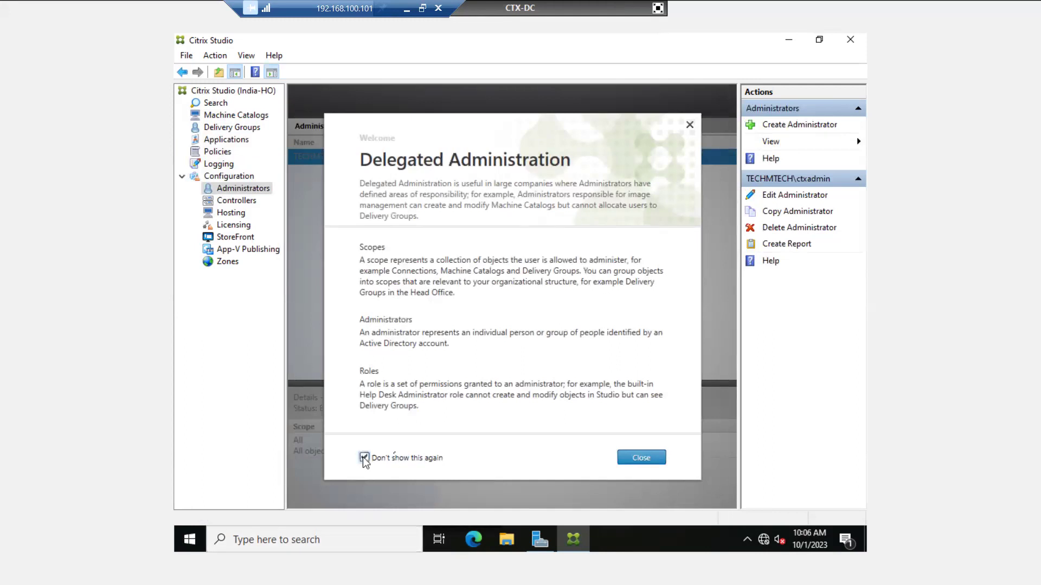
click(627, 460)
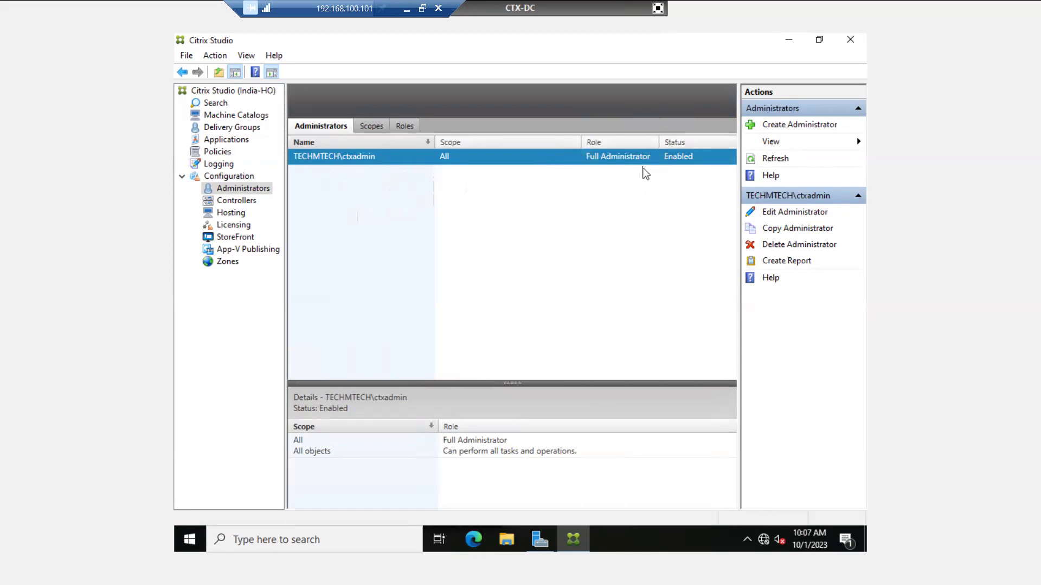
- Check the site's delivery controllers and the CTX-HYP-01 hosting connection with its CTX-N-01 resources
click(241, 200)
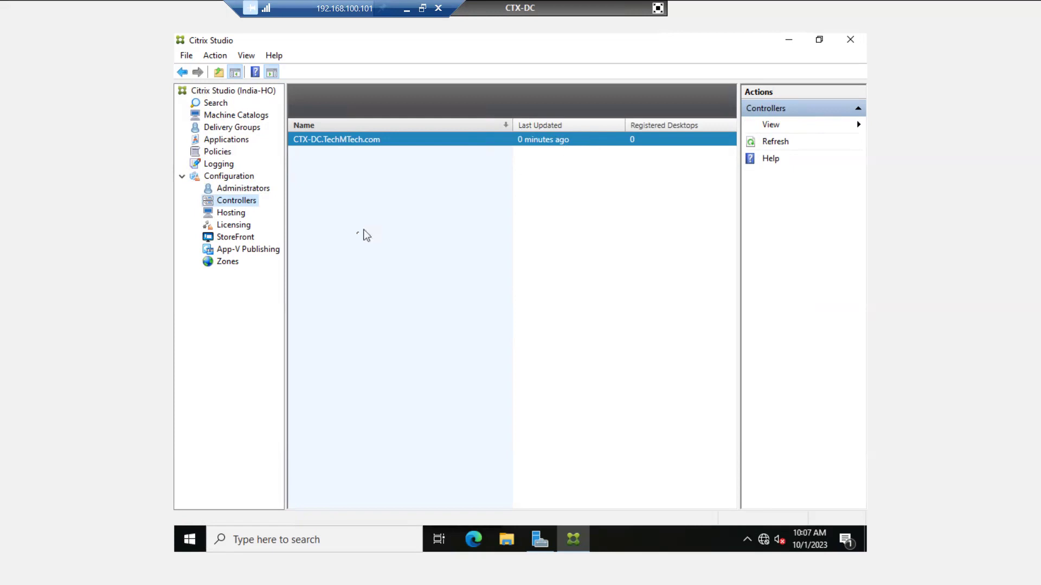
click(227, 213)
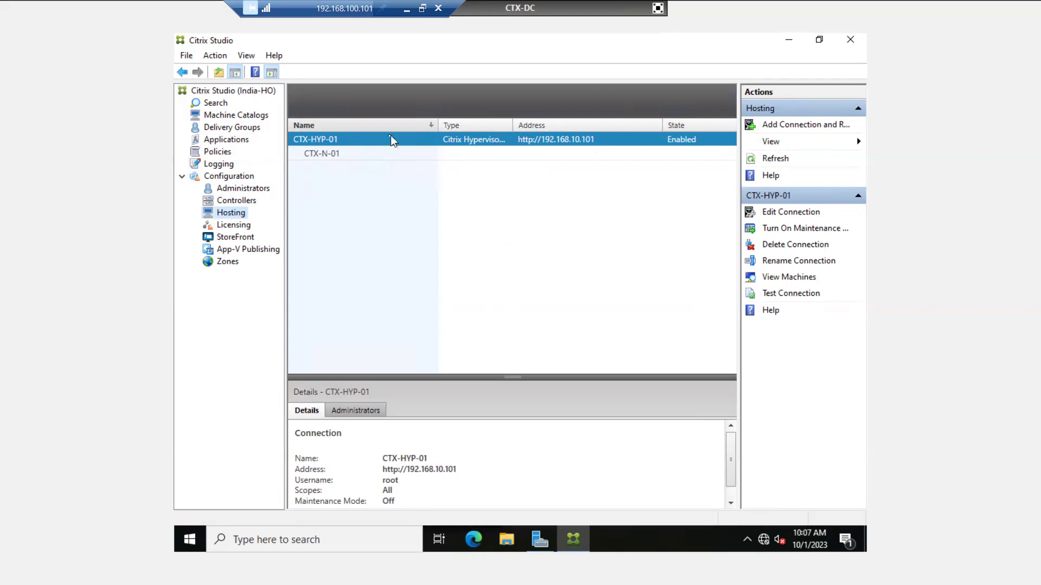
click(361, 155)
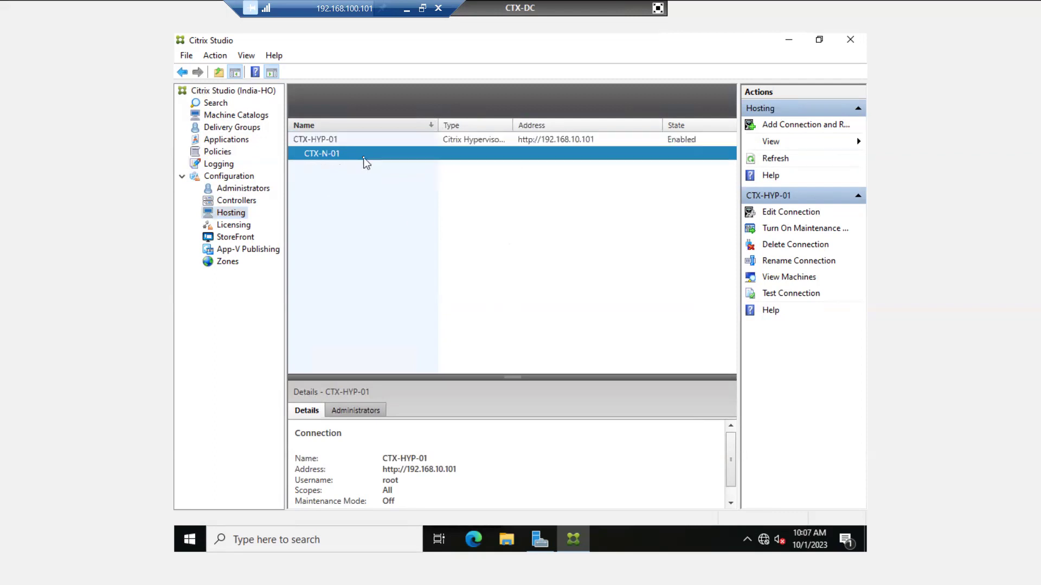
click(432, 141)
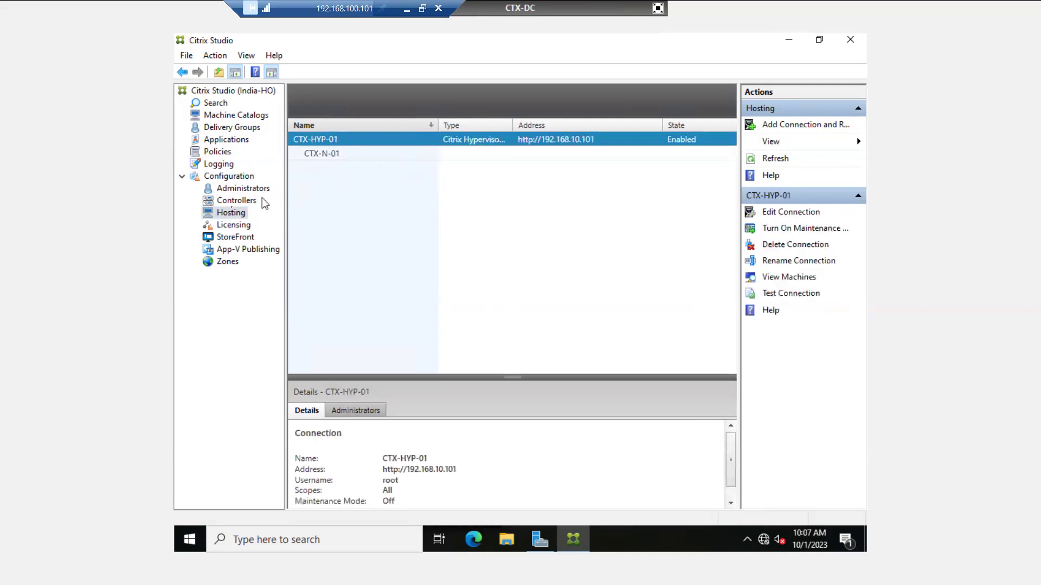
- View the site's licensing overview and the license allocation form, closing the form without allocating any licenses
click(222, 235)
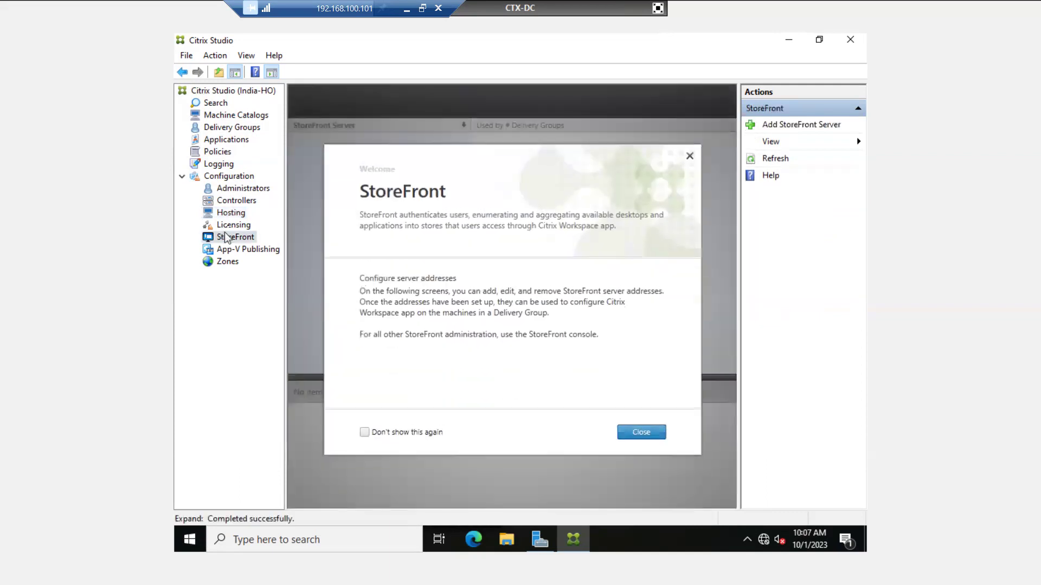
click(229, 227)
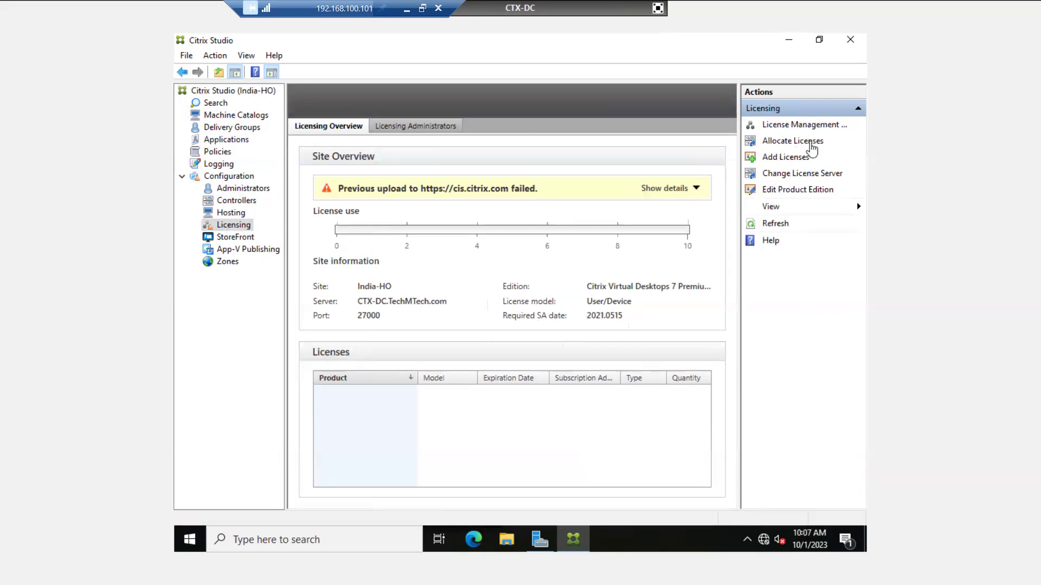
click(808, 140)
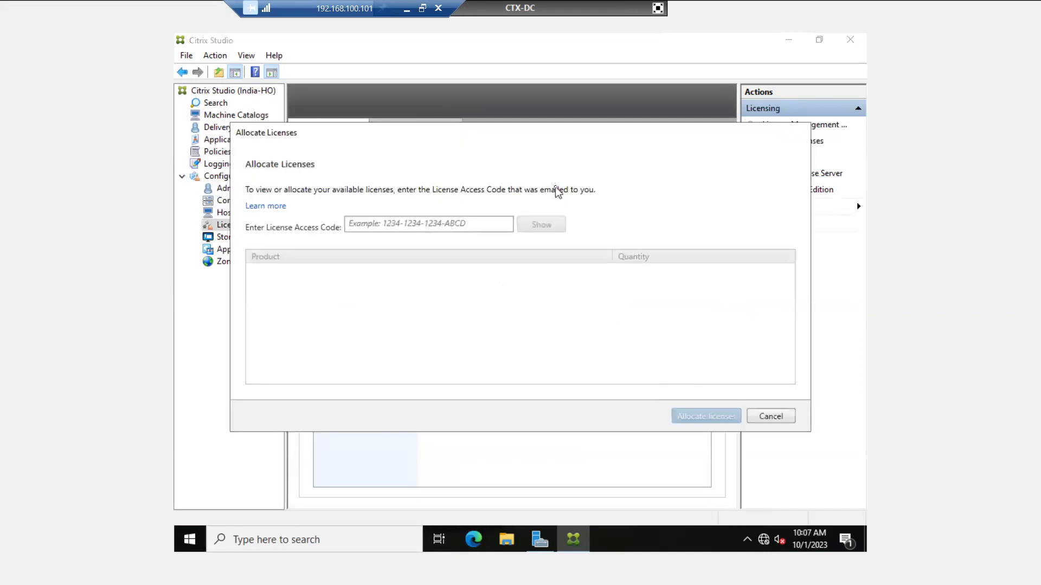
click(387, 227)
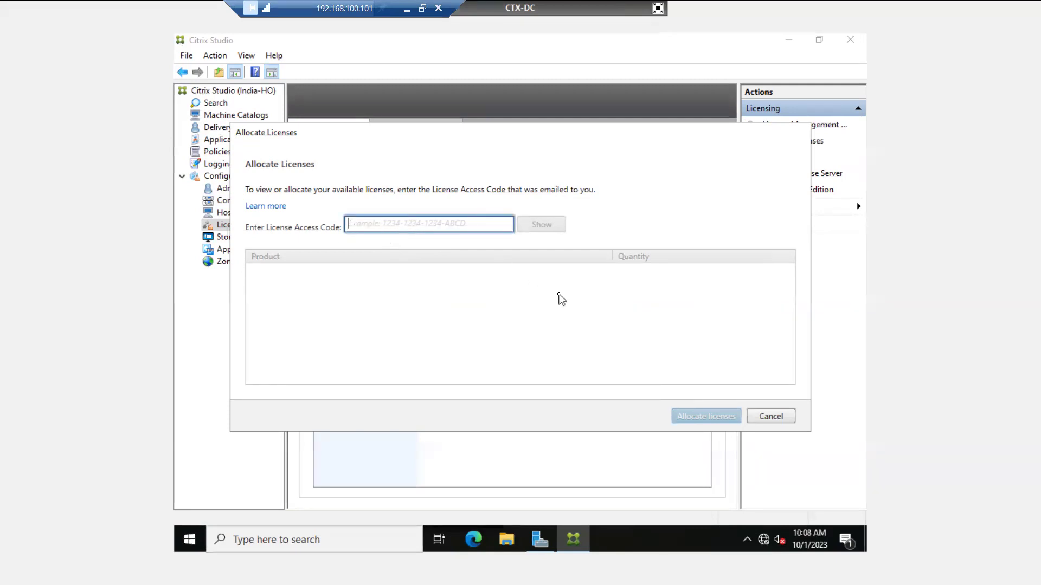
click(771, 416)
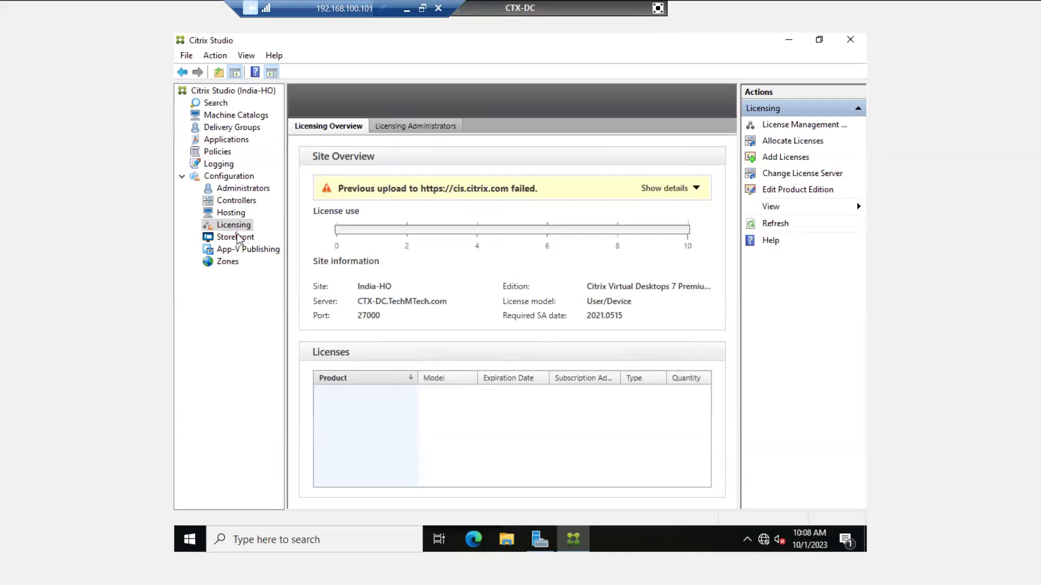
- View the StoreFront configuration, dismissing its introduction so it is not shown again
click(236, 237)
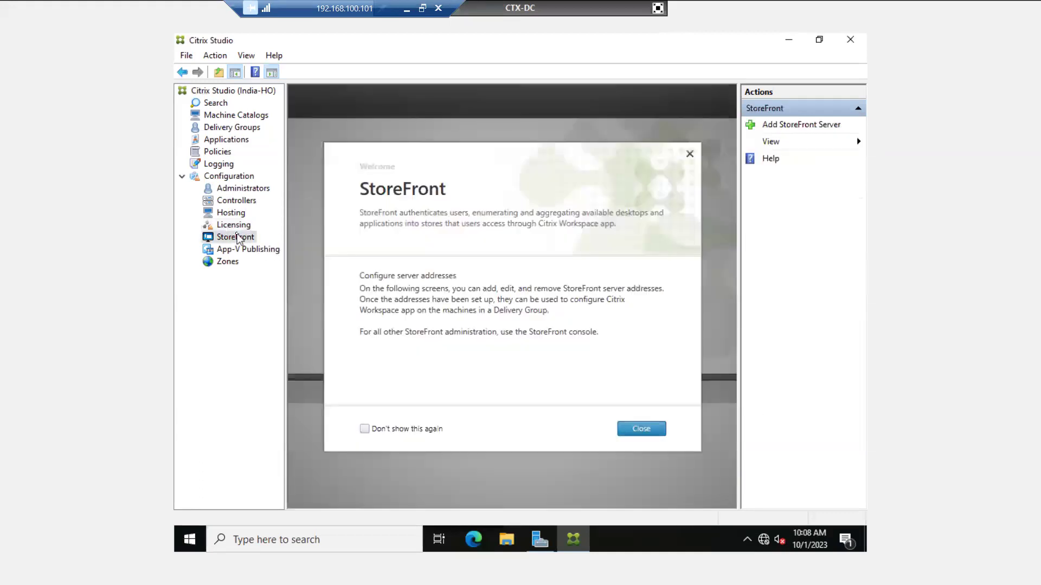
click(408, 431)
click(637, 430)
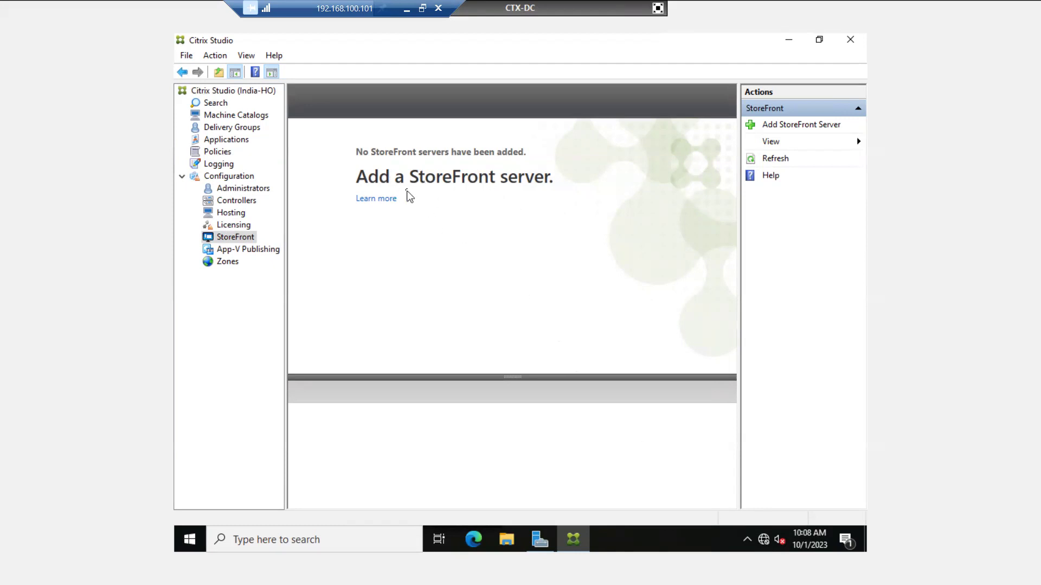
- View the site's App-V Publishing configuration, dismissing its introduction so it is not shown again
click(248, 251)
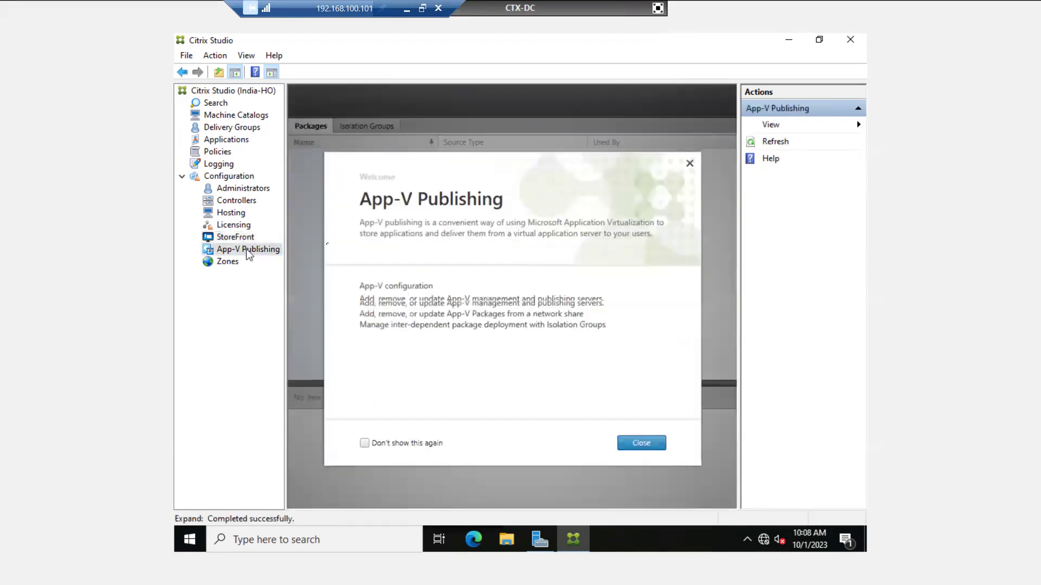
click(371, 430)
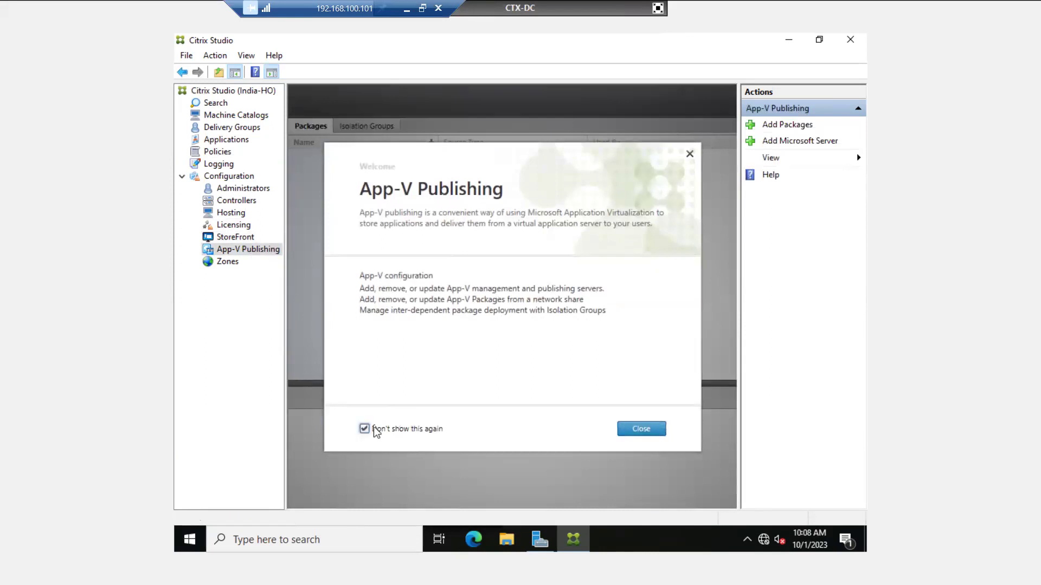
click(621, 428)
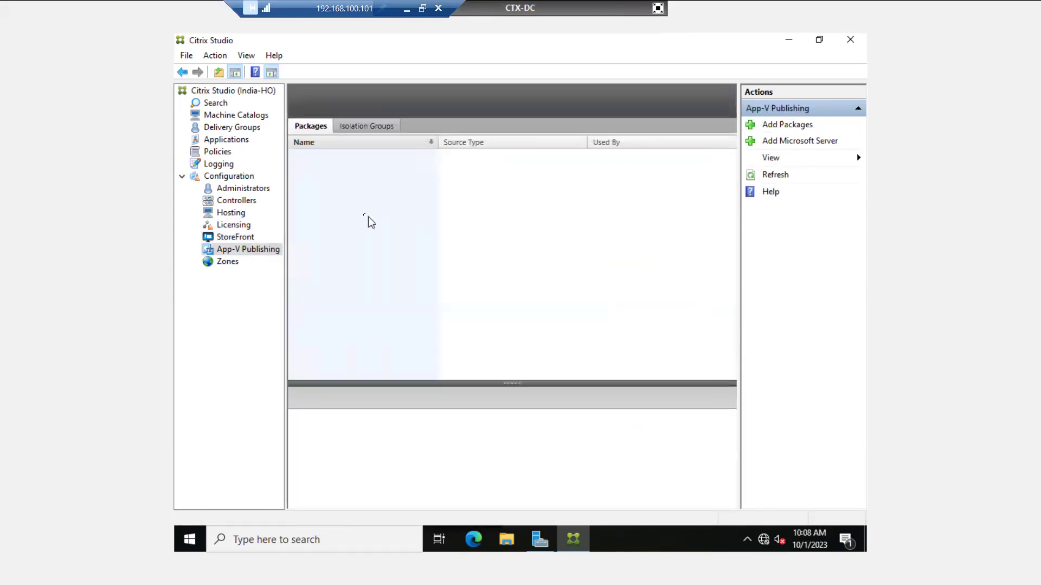
- View the items in the site's zones, dismissing the Zones introduction so it is not shown again
click(226, 264)
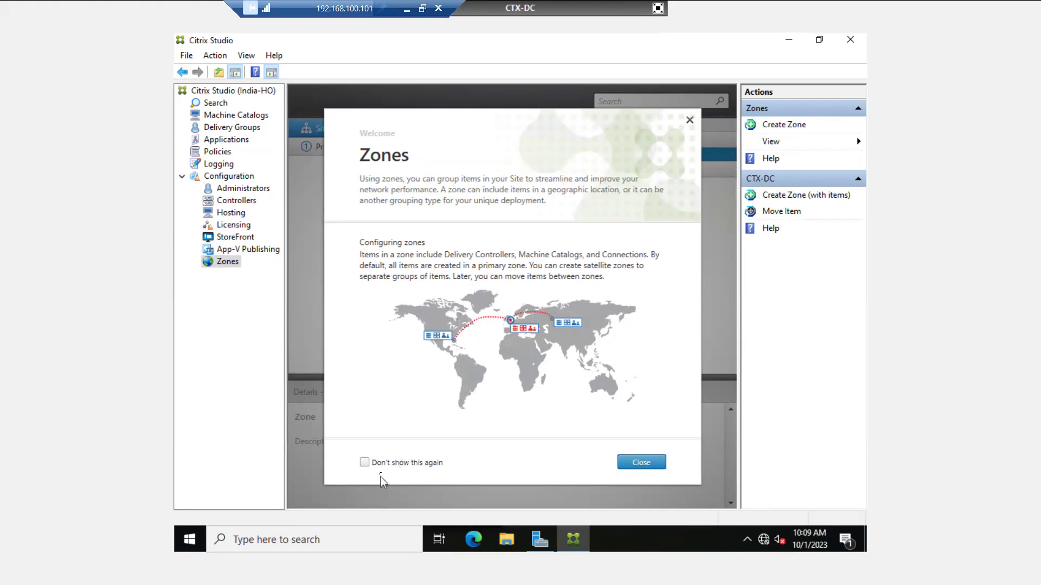
click(395, 464)
click(642, 463)
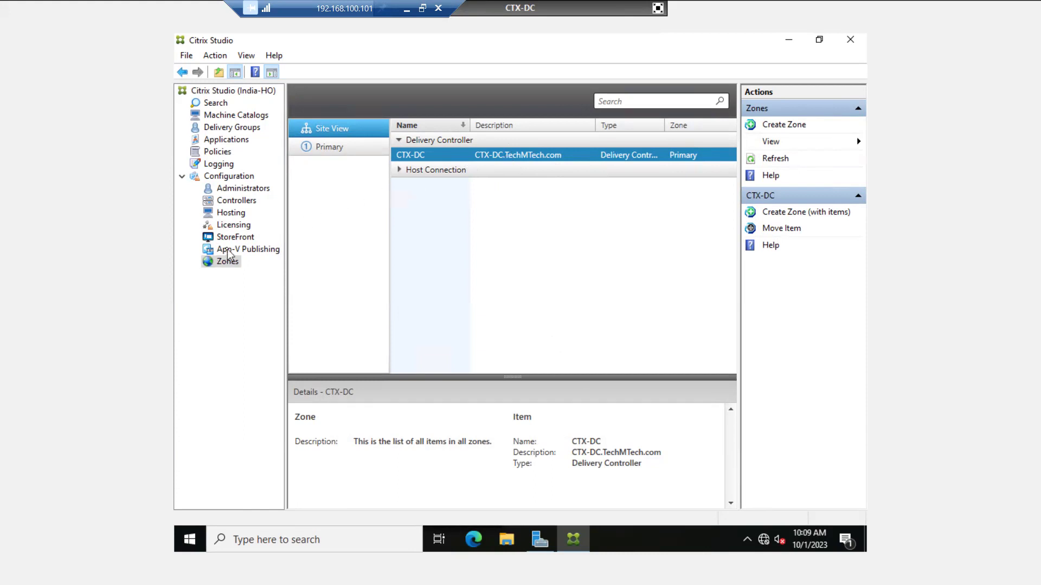
- Check the India-HO site overview with its databases, and view the site's machine catalogs
click(225, 179)
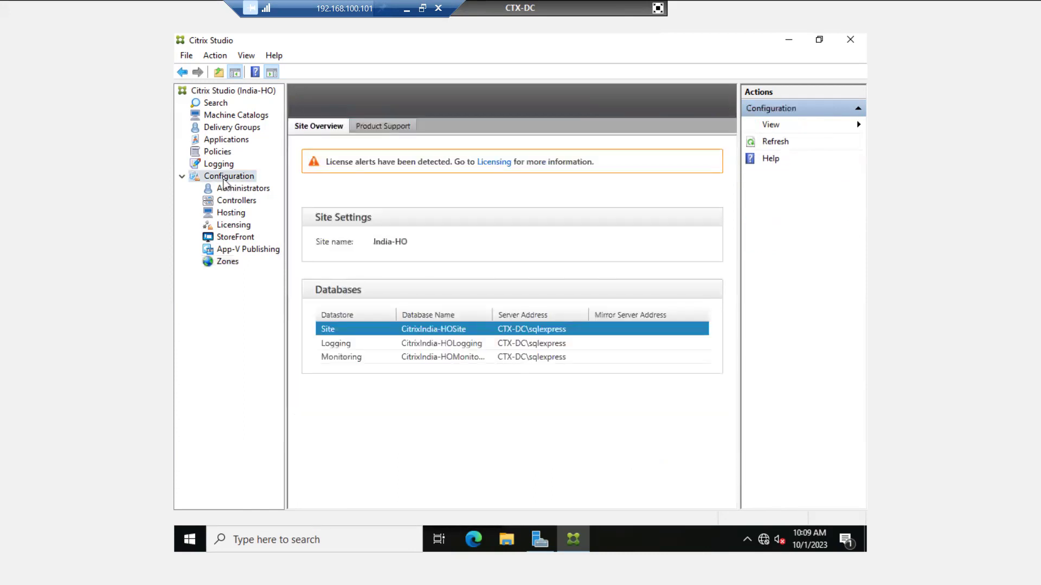
click(248, 118)
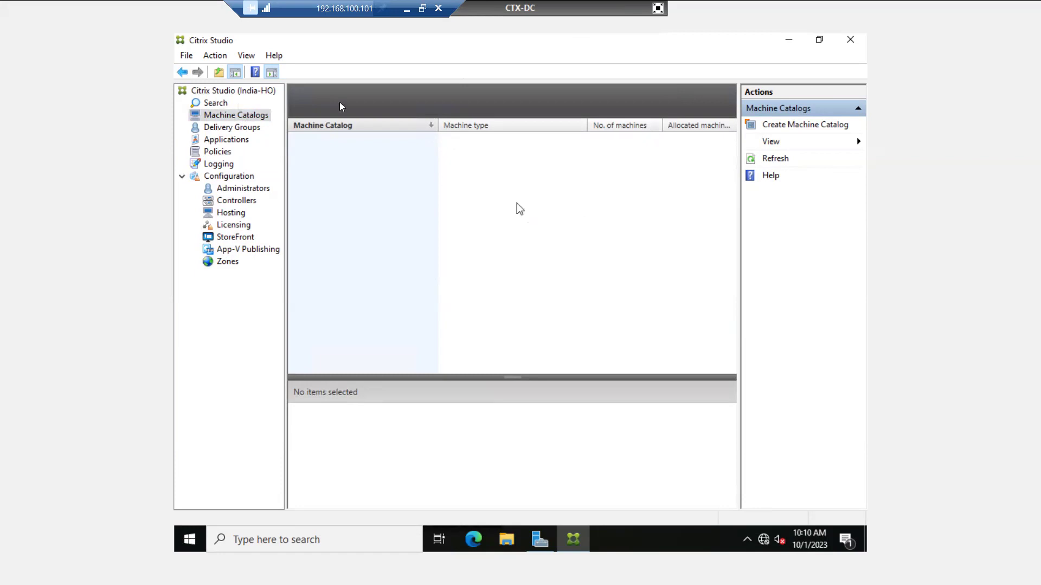
- Leave the full-screen CTX-DC console and switch to the Citrix Intro presentation in PowerPoint, showing the "Installing Citrix XenApp and XenDesktop" slide
key(ctrl+Return)
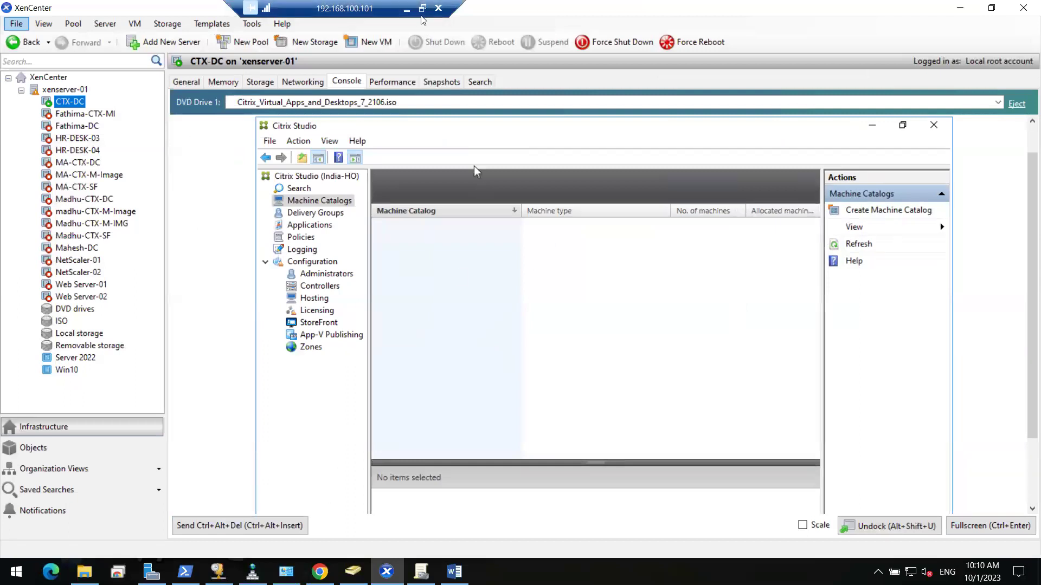
click(406, 9)
click(595, 568)
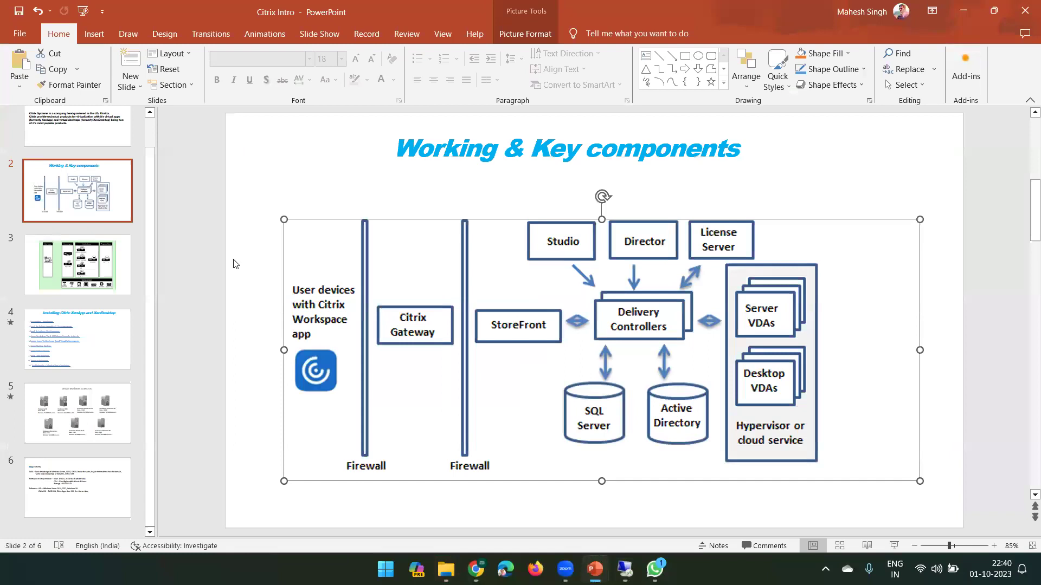
click(93, 349)
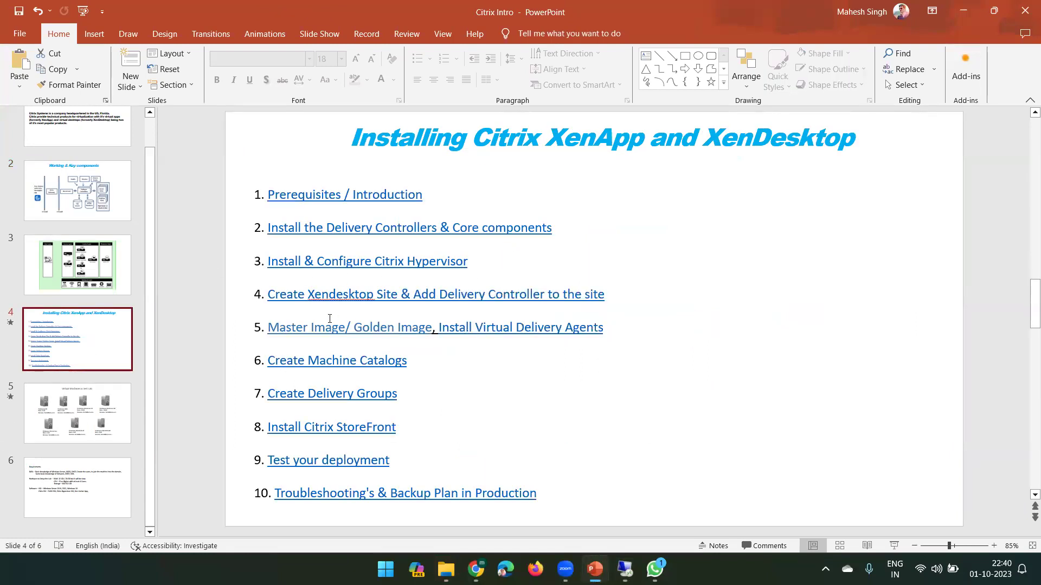
- Review the master image, Virtual Delivery Agent and machine catalog items in the installation list, and return to the remote XenCenter session
drag(271, 327, 539, 348)
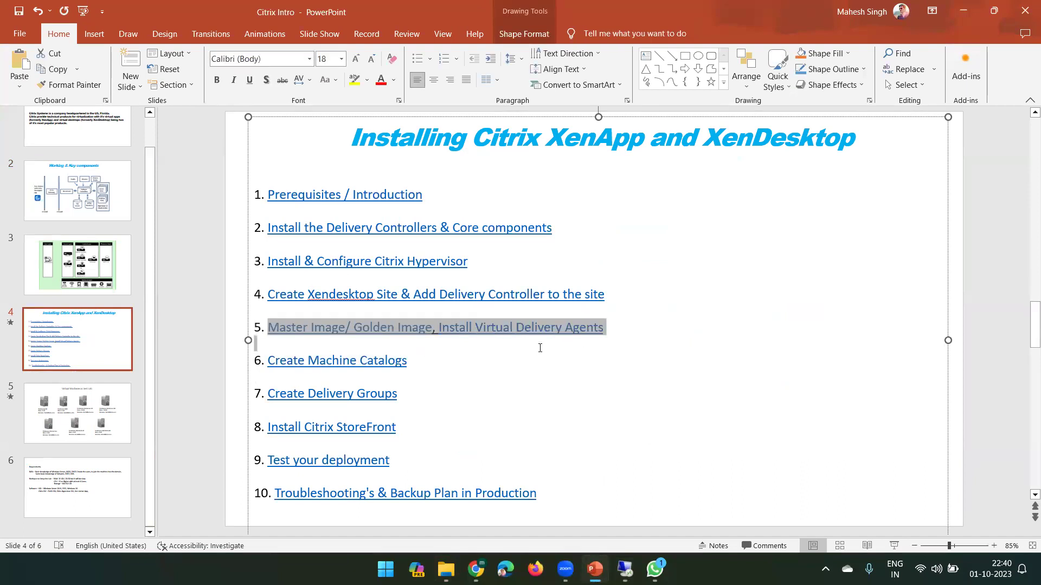
click(422, 358)
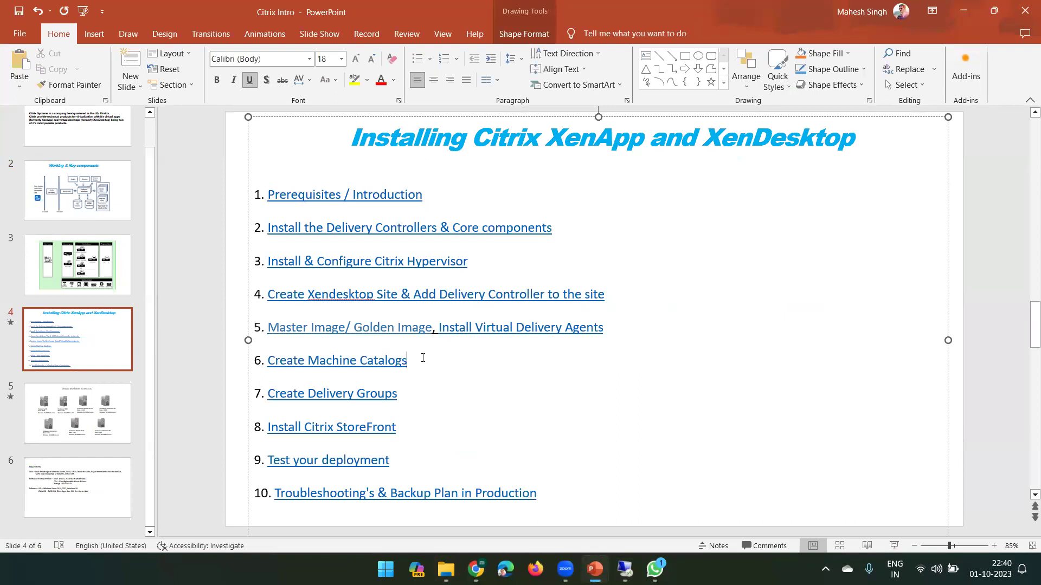
triple_click(400, 360)
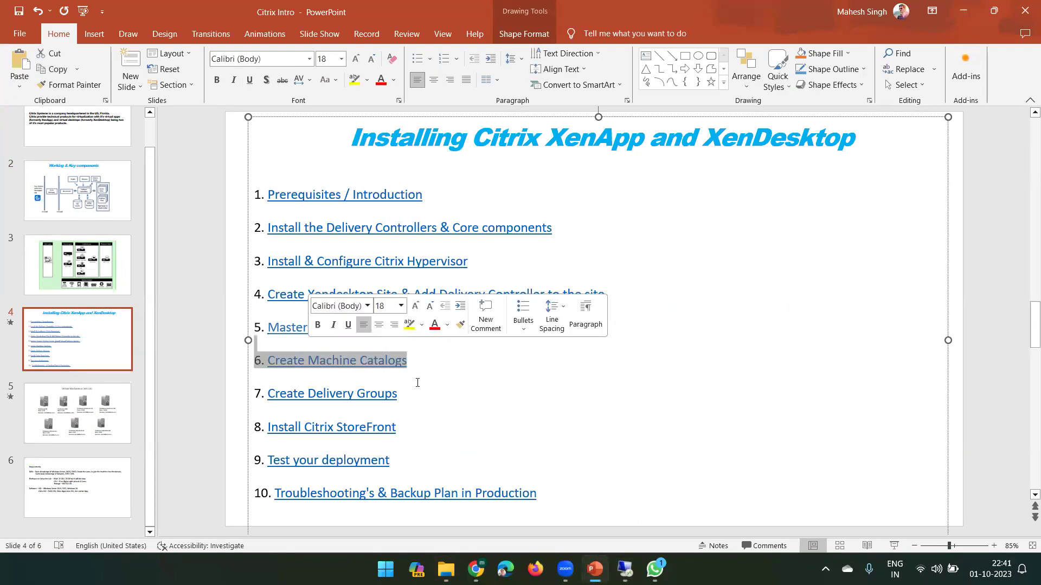
click(392, 394)
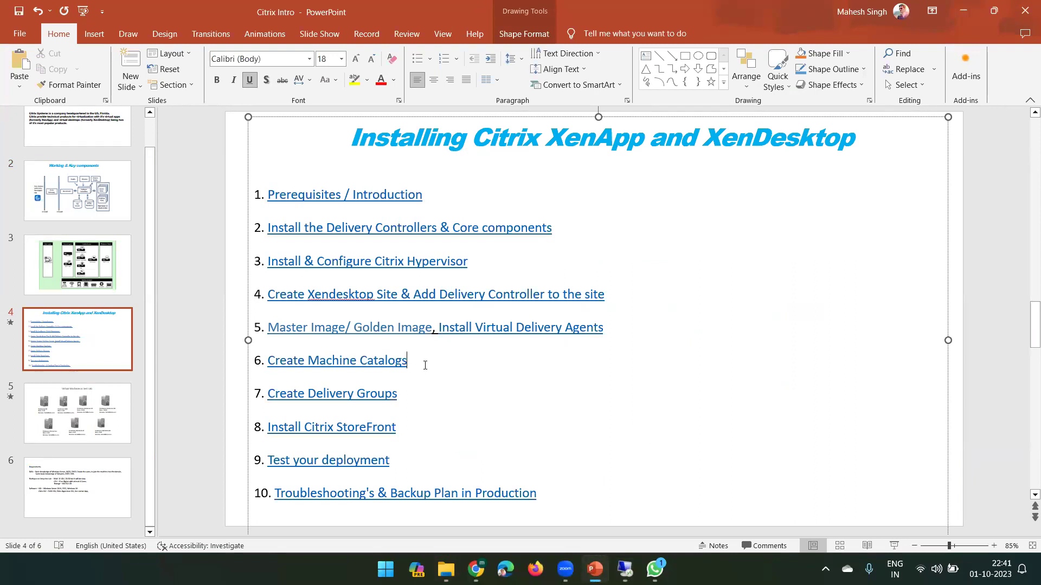
click(261, 325)
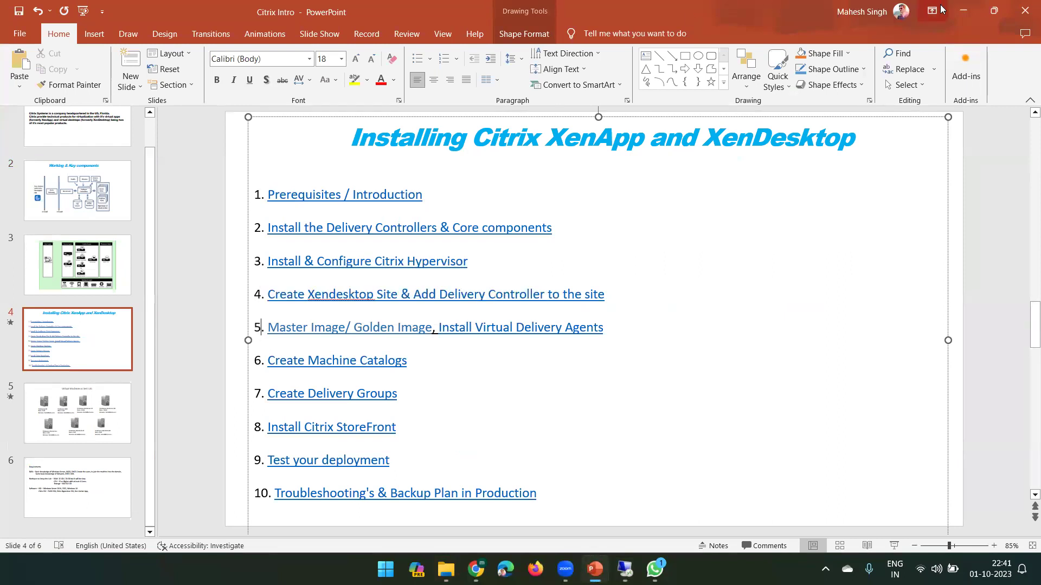
click(963, 10)
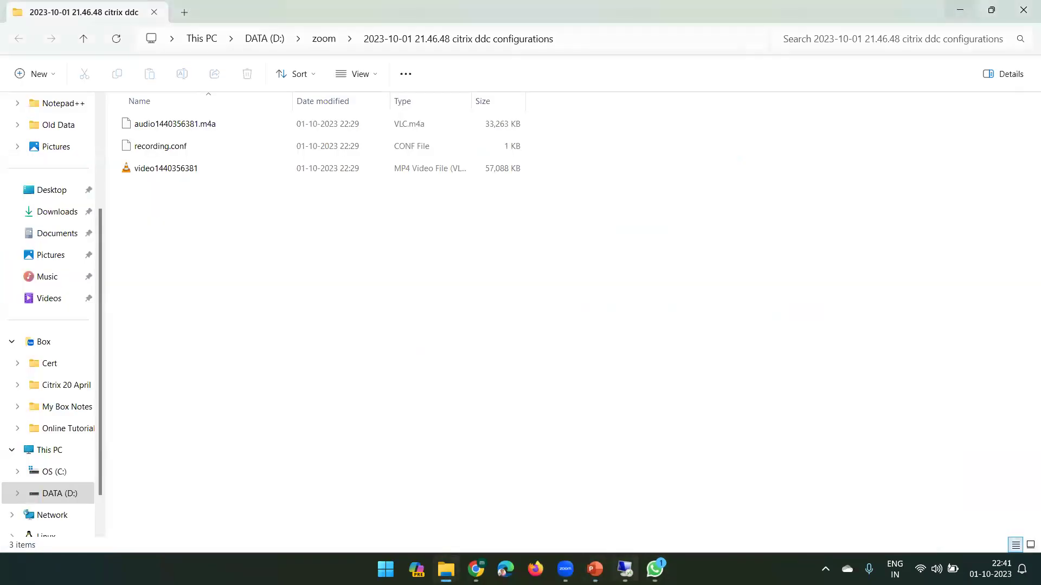
click(625, 569)
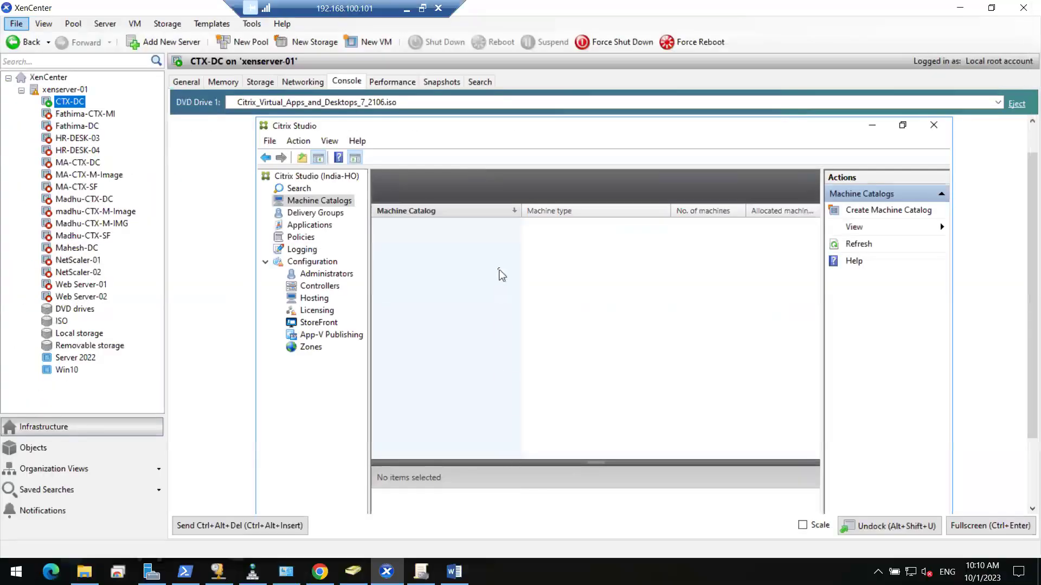